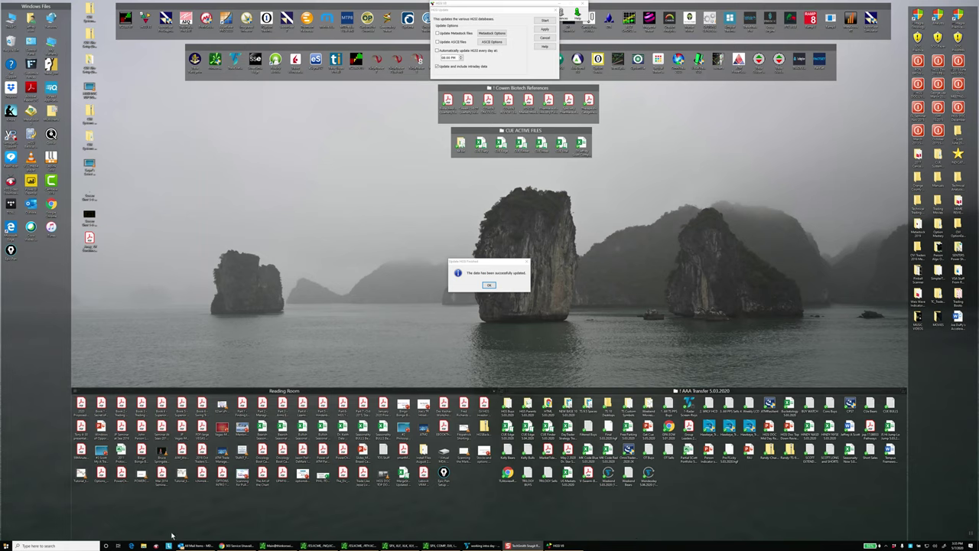
- Dismiss the data update message and open the Designer, widening its window to show the symbol and exchange columns
click(488, 286)
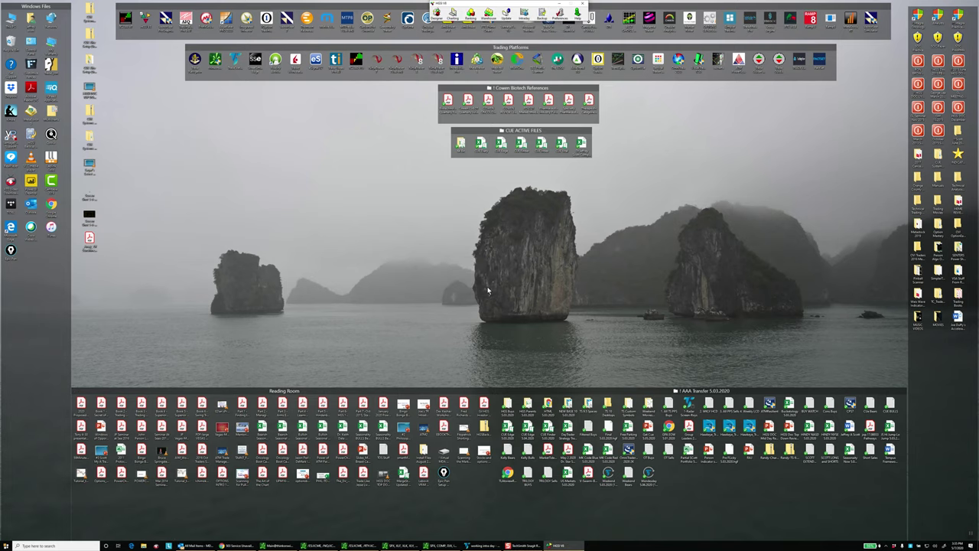
click(436, 13)
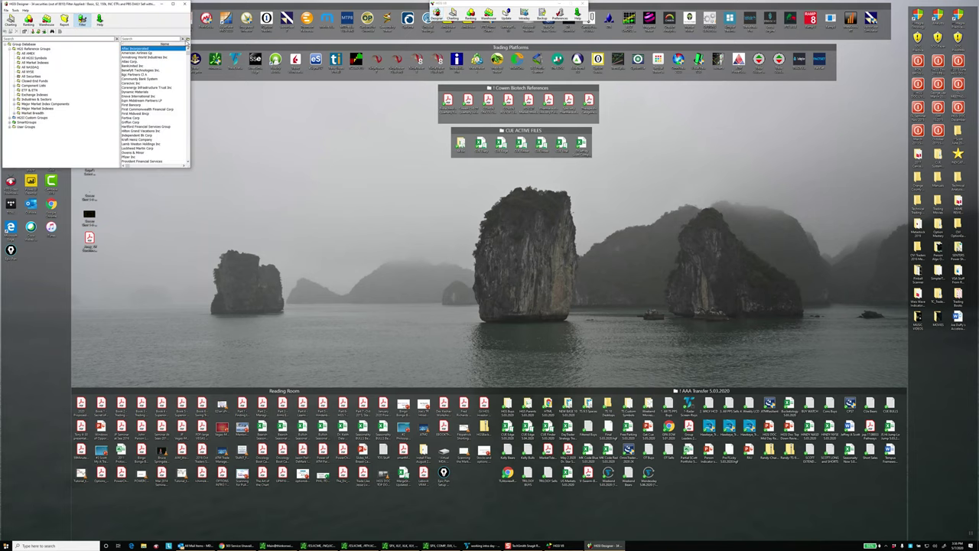
drag(190, 45, 229, 45)
drag(227, 82, 233, 77)
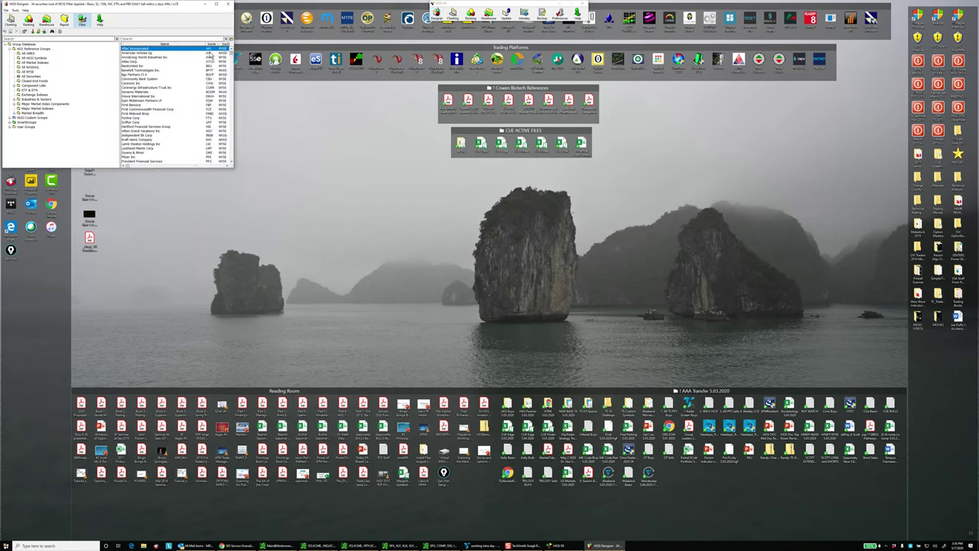
mouse_move(203, 44)
mouse_down()
mouse_move(181, 41)
mouse_move(218, 48)
mouse_up()
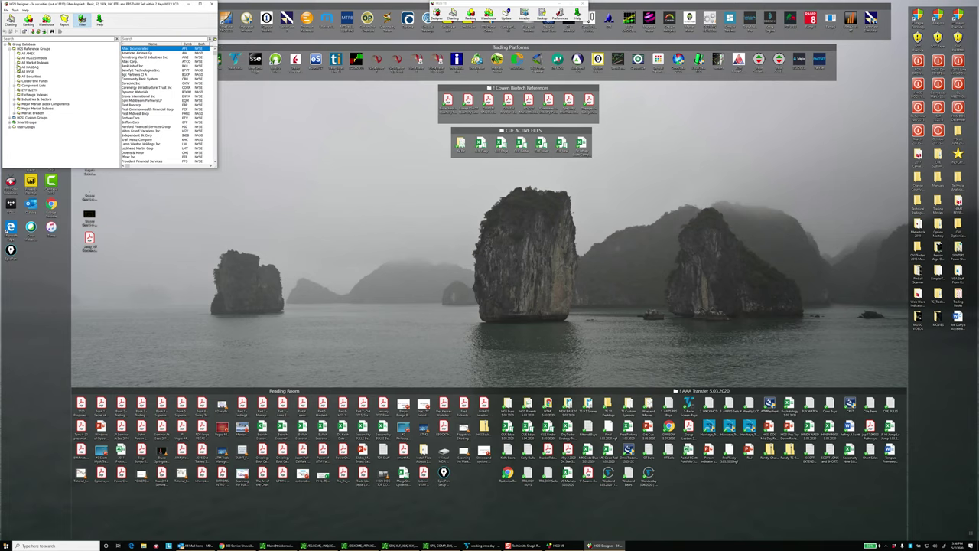
- Collapse HGSI Reference Groups and select the 01 MAJOR MARKETS Plus group under User Groups, Market Analysis User Groups
click(13, 49)
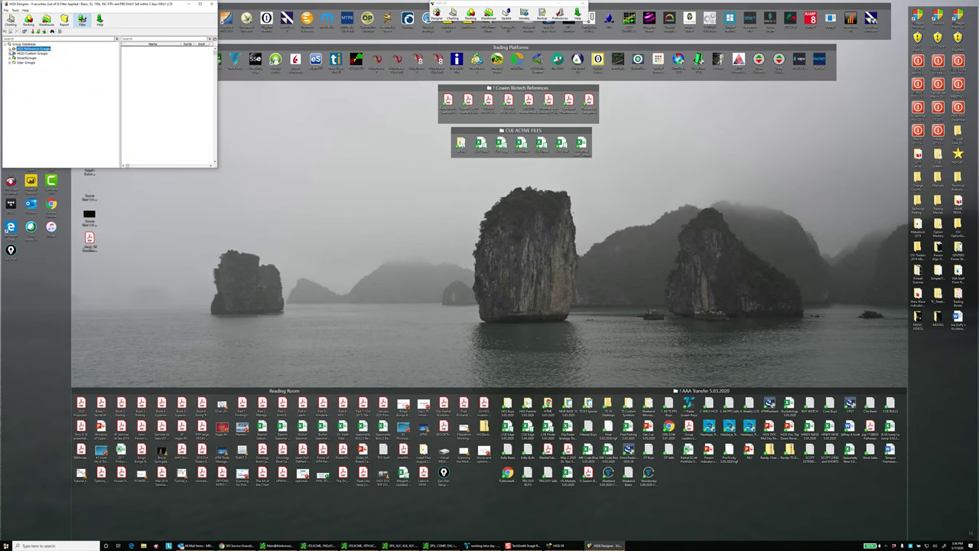
click(9, 63)
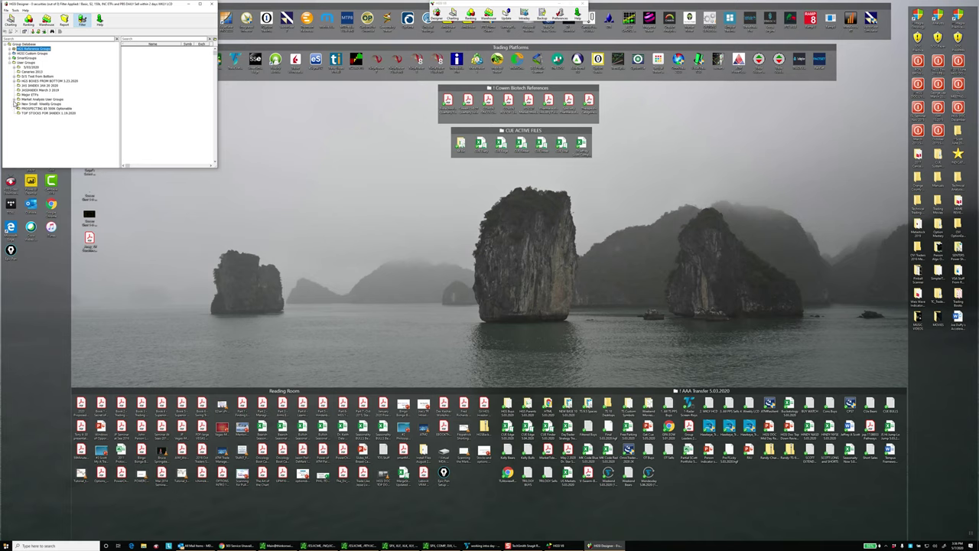
click(16, 99)
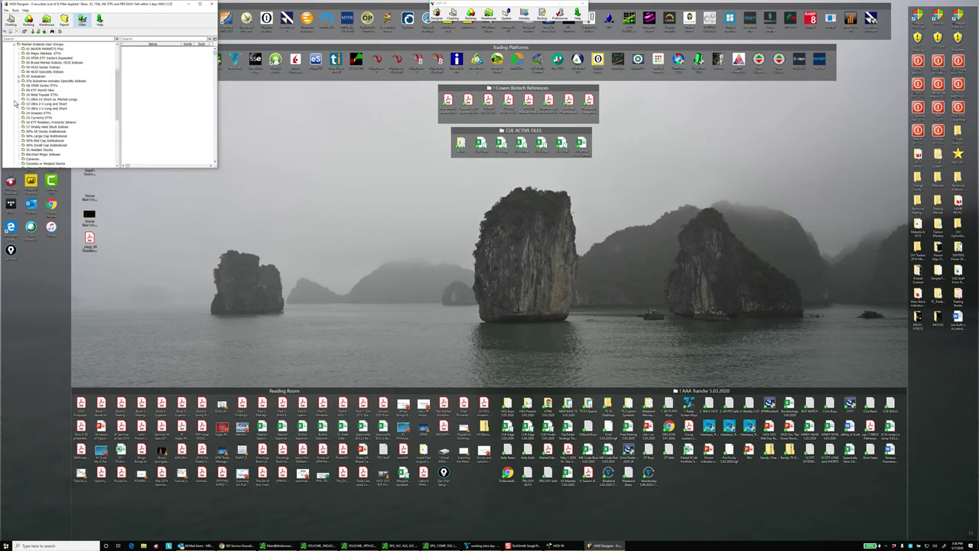
click(41, 51)
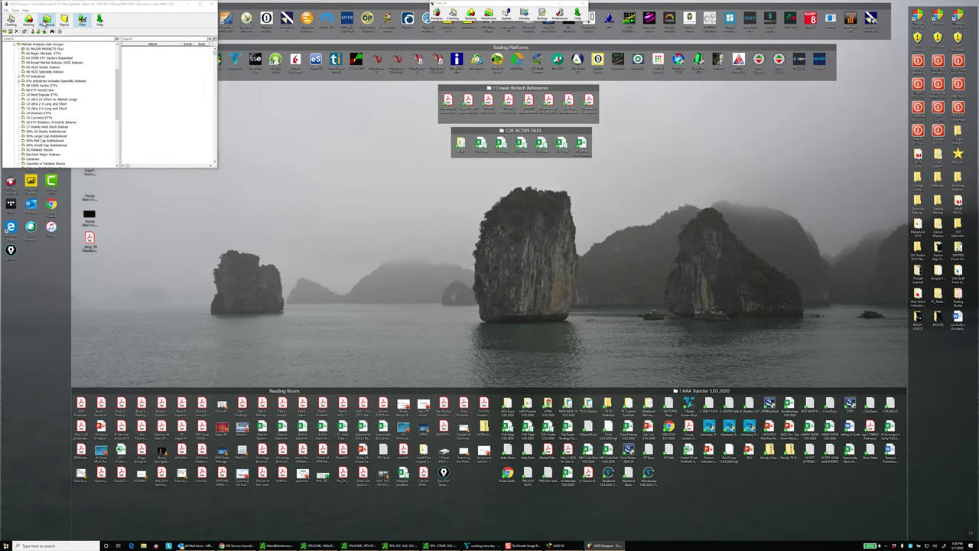
- Set the Designer to No Filter and load the 01 MAJOR MARKETS Plus group into a Warehouse window placed beside the Designer
click(46, 21)
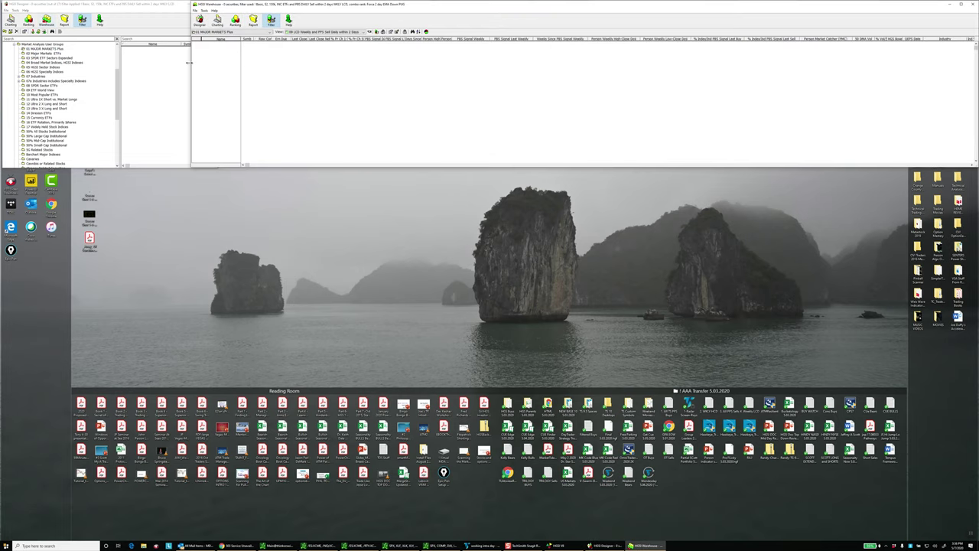
click(82, 21)
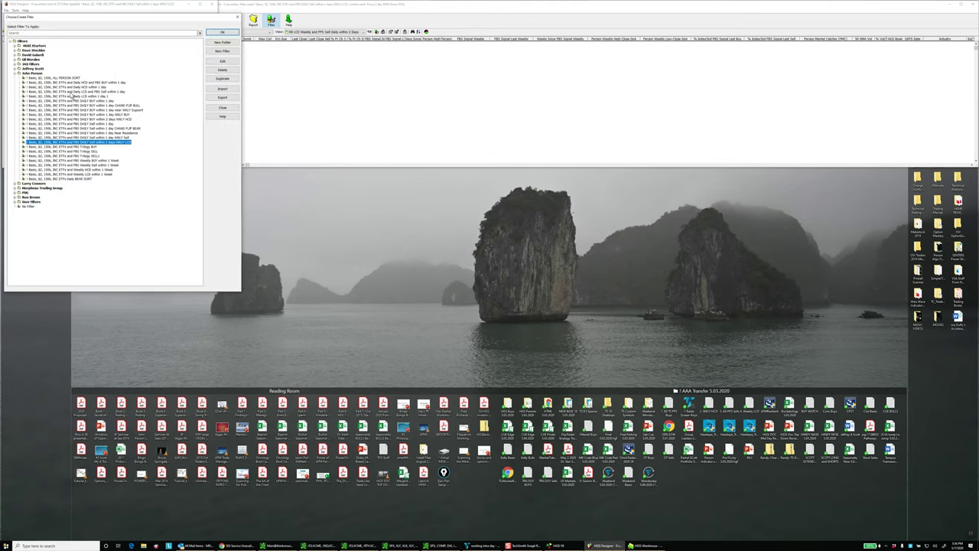
click(31, 207)
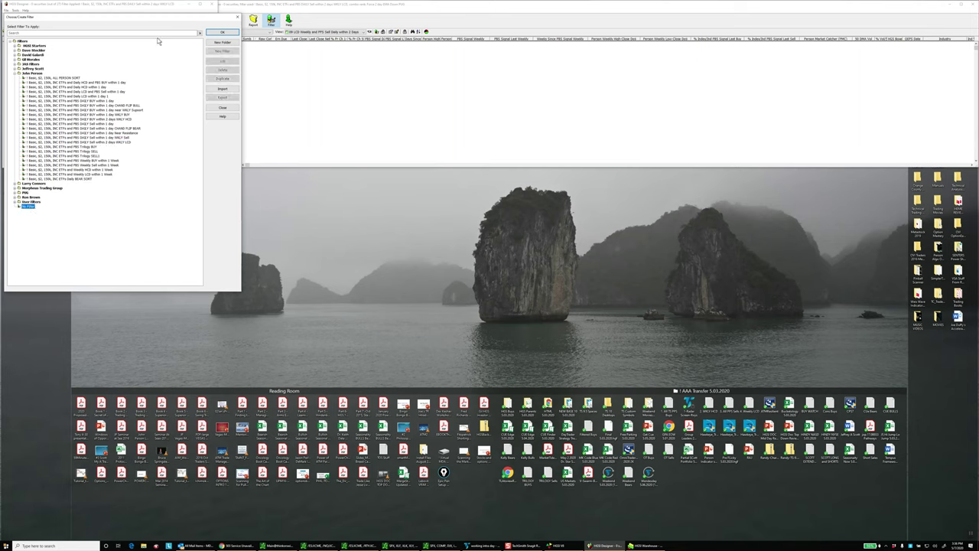
click(215, 34)
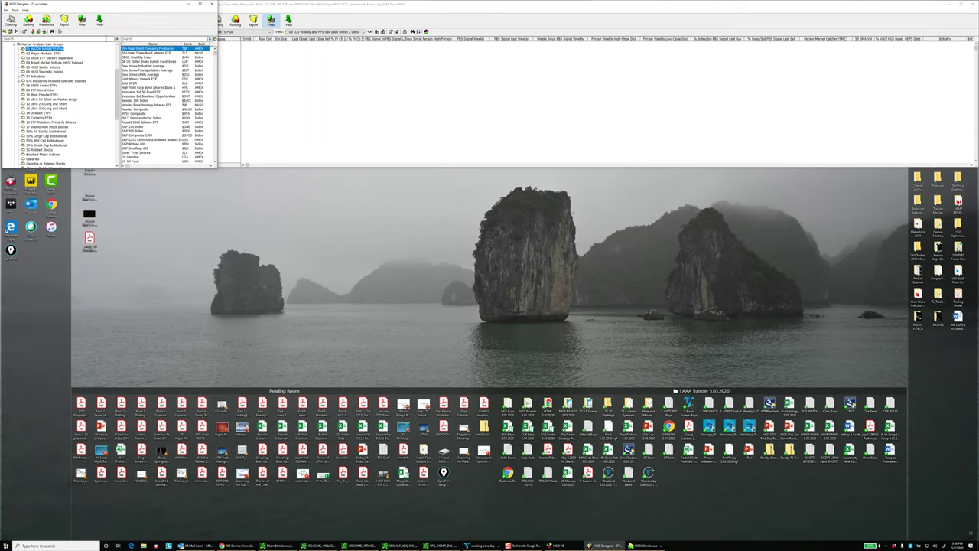
click(47, 20)
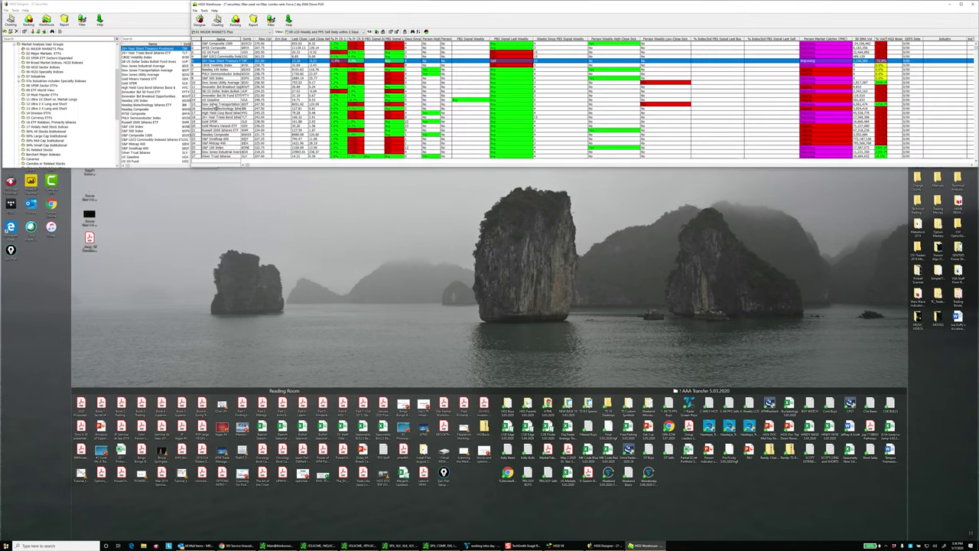
drag(192, 105, 217, 108)
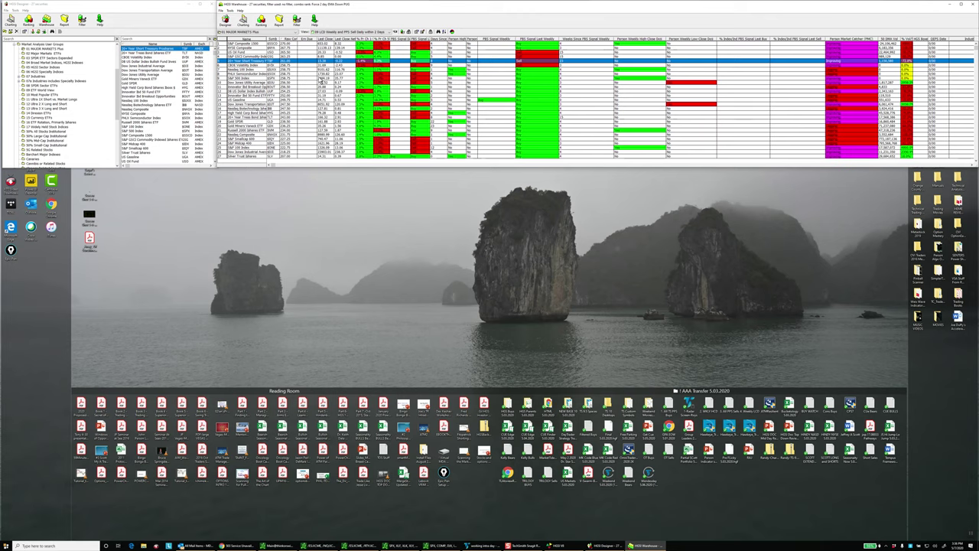
- Switch the Warehouse to the Top Down Analysis, Force and Bongo Scorecard view from the INDEX VIEWS folder
click(334, 33)
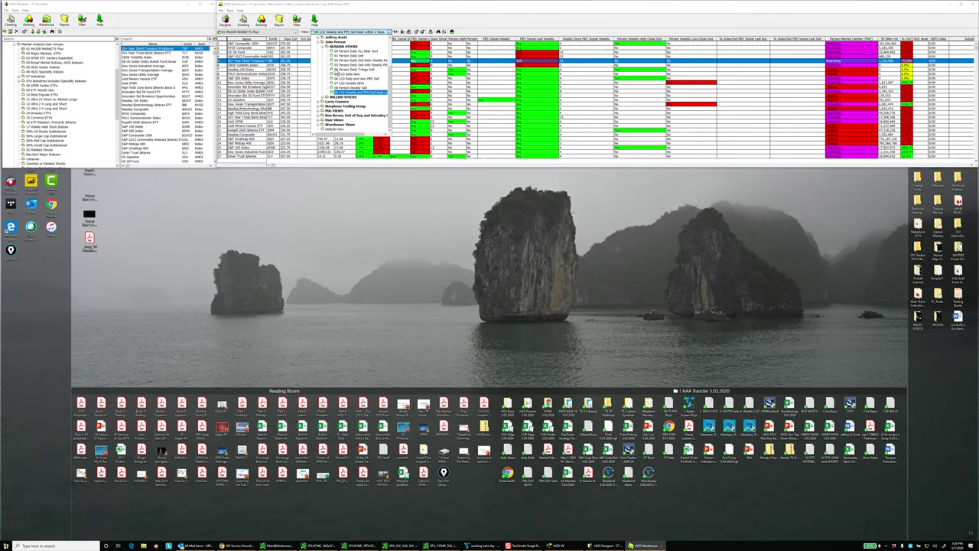
scroll(330, 63, up, 3)
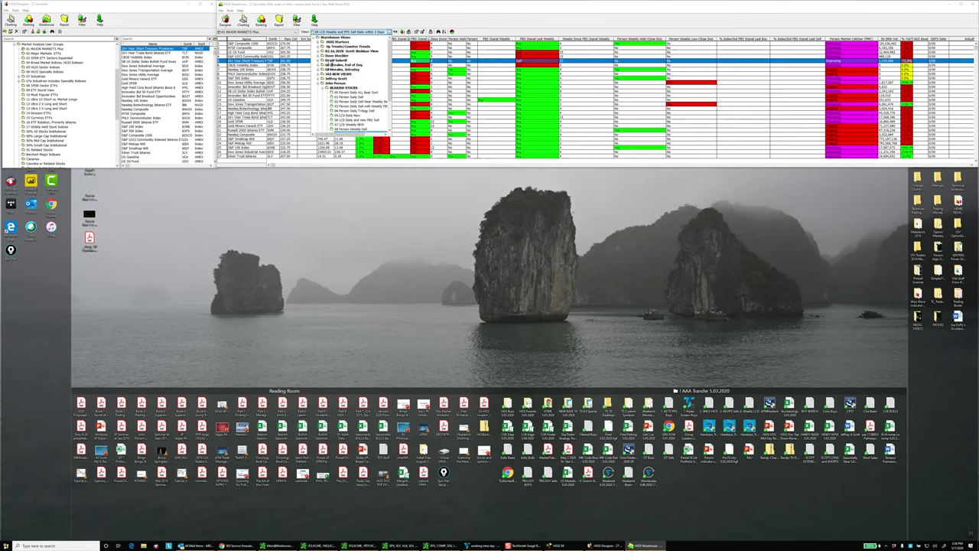
click(320, 52)
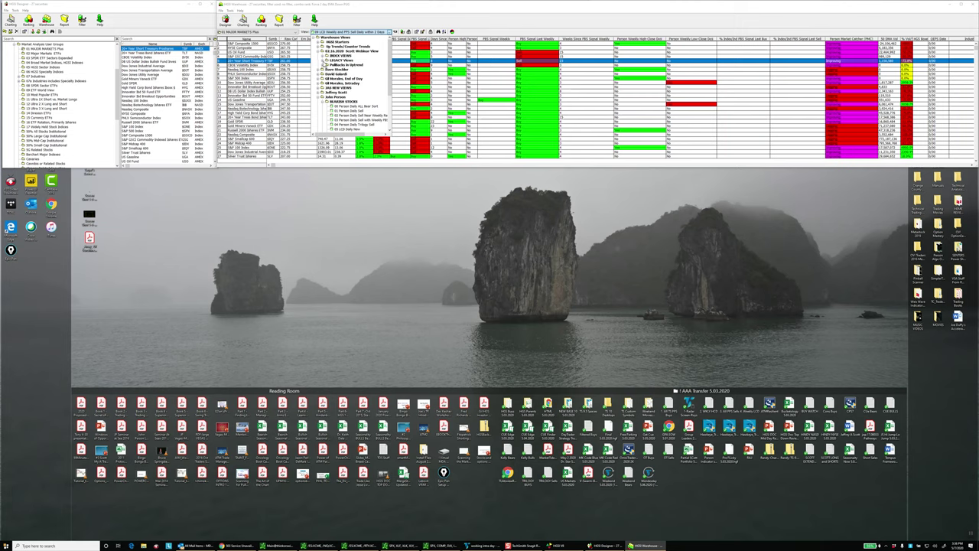
click(327, 56)
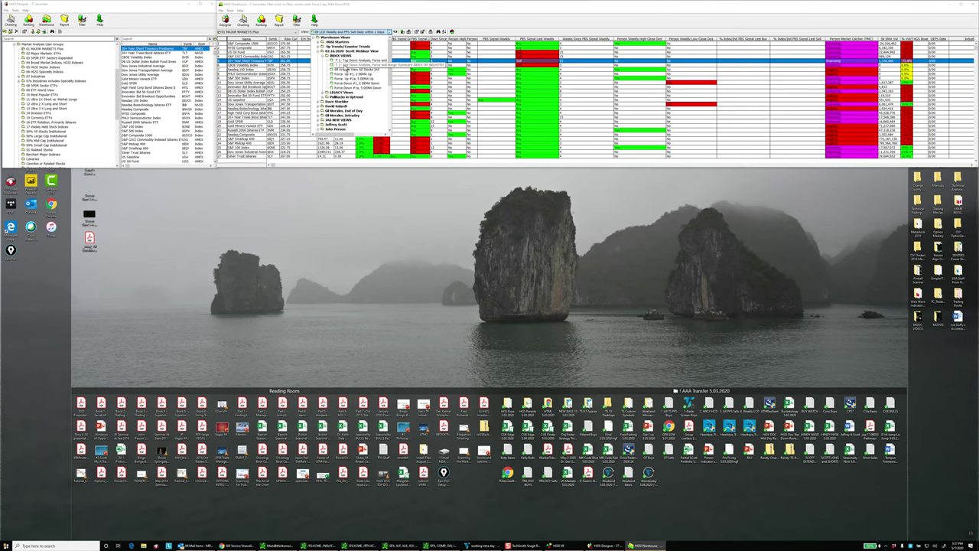
click(345, 66)
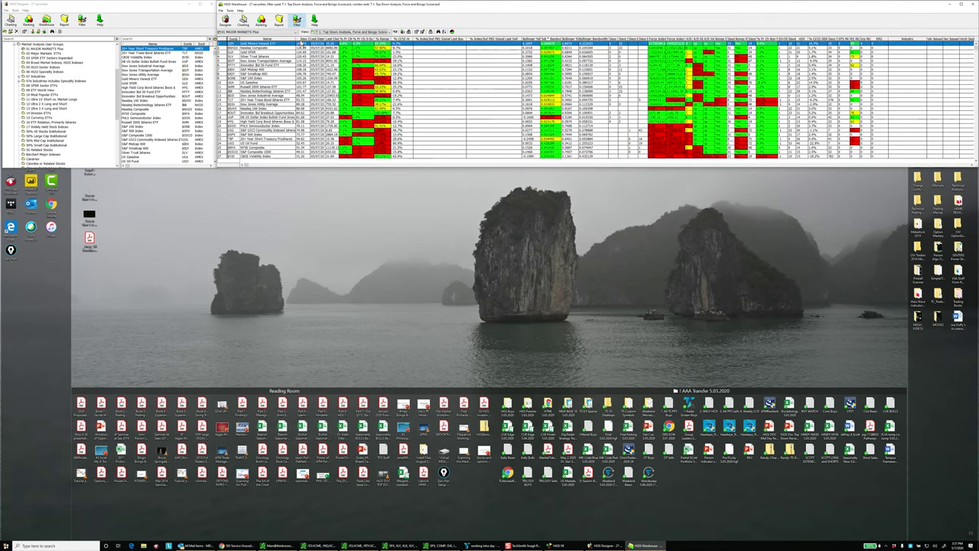
- Compare the markets by raw combo rank in both sort orders and highlight the Innovator IBD 50 Fund and CBOE Volatility Index rows
click(301, 39)
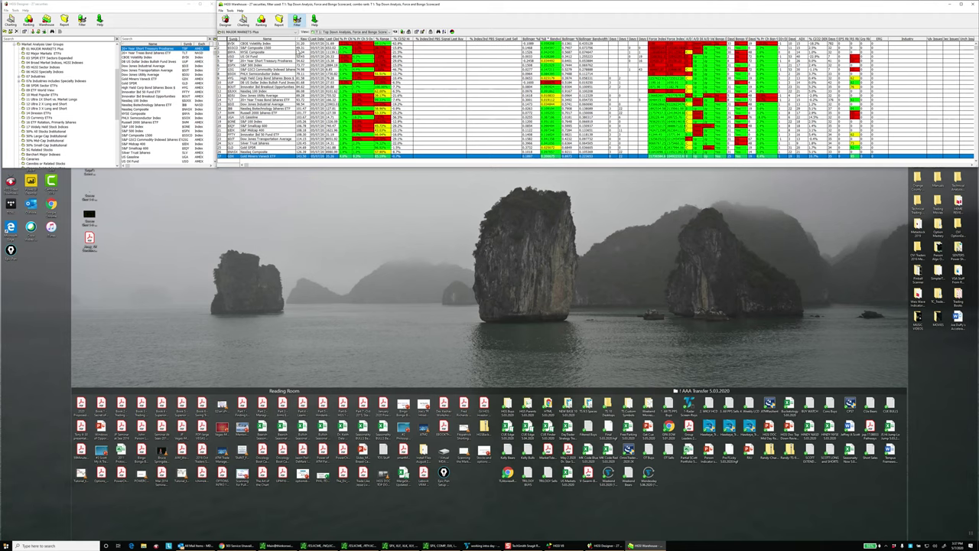
click(301, 39)
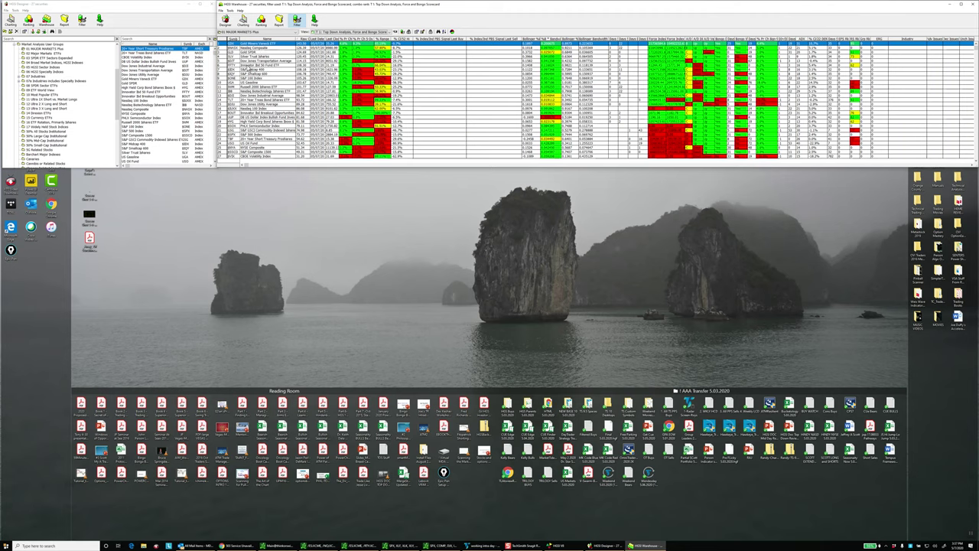
click(250, 66)
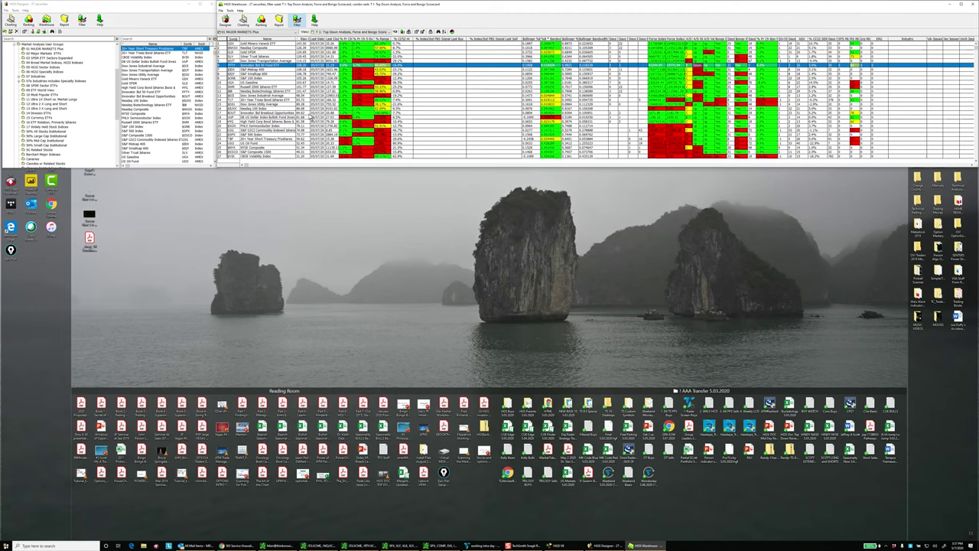
click(260, 156)
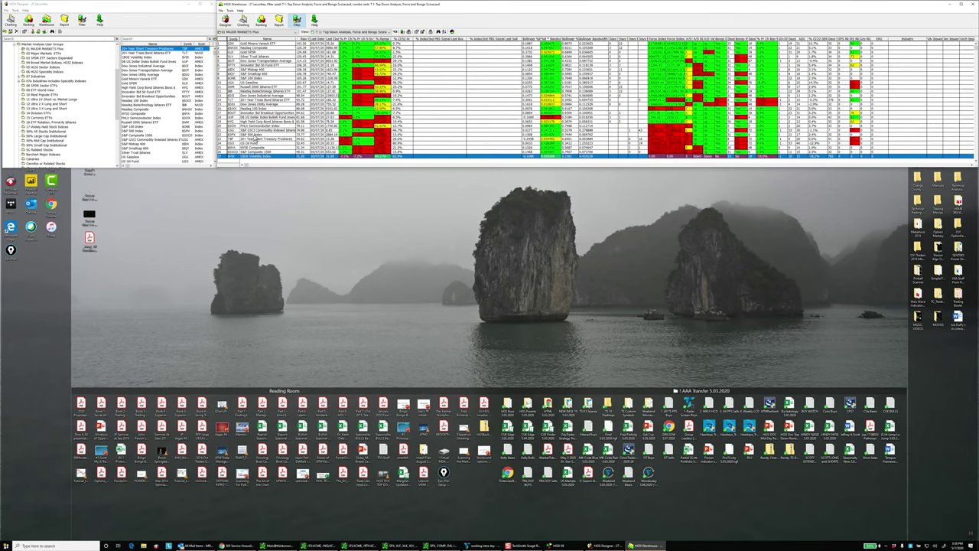
- Chart the S&P 500 Index from the Warehouse and open a second charting window for the same index
double_click(255, 136)
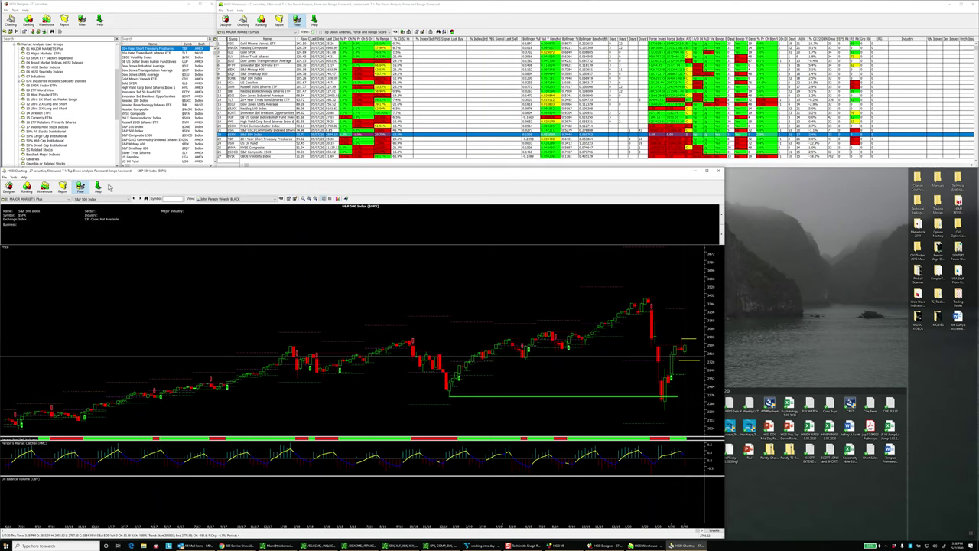
click(4, 177)
click(17, 184)
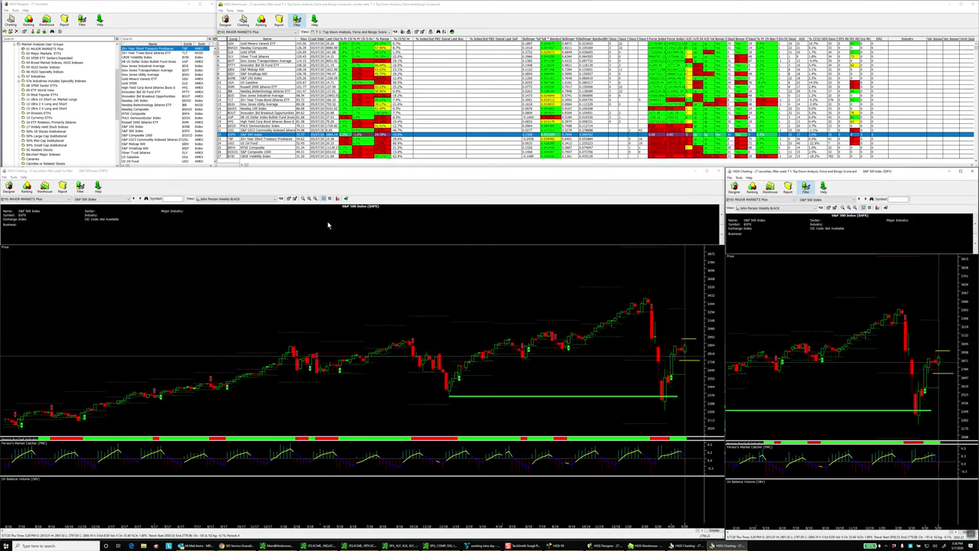
- Apply the NEW JAS + PMC WFC No Index Warehouse view from 02.16.2020 JAS Charts to the larger S&P 500 chart
click(238, 200)
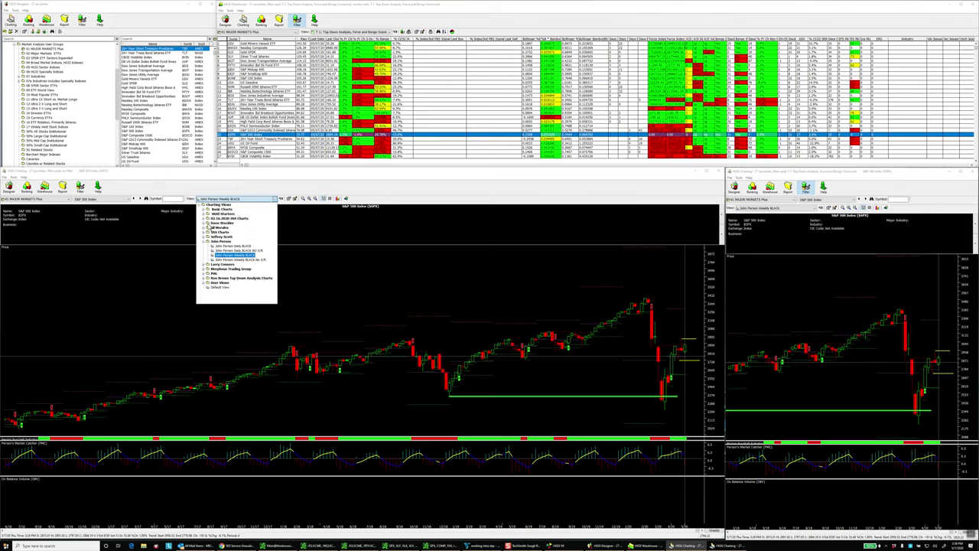
click(205, 218)
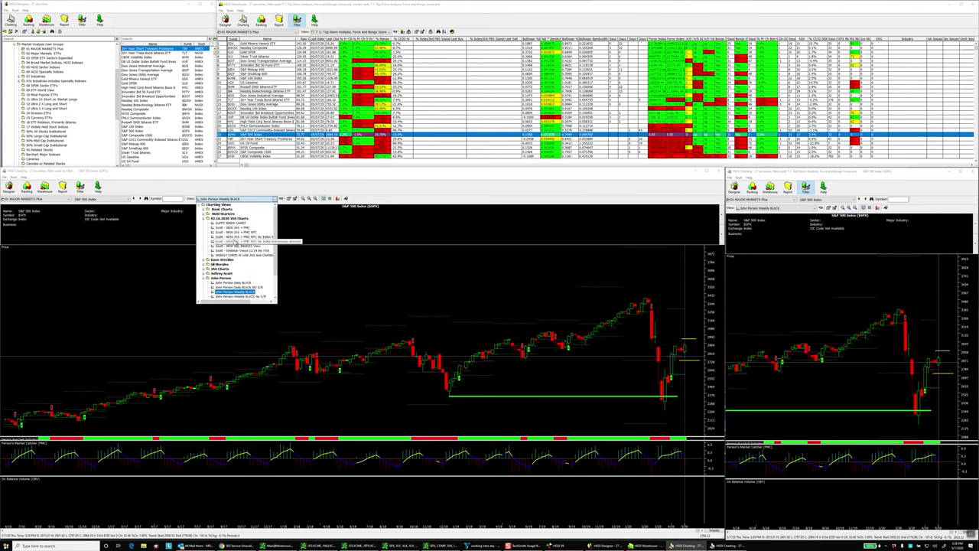
click(235, 239)
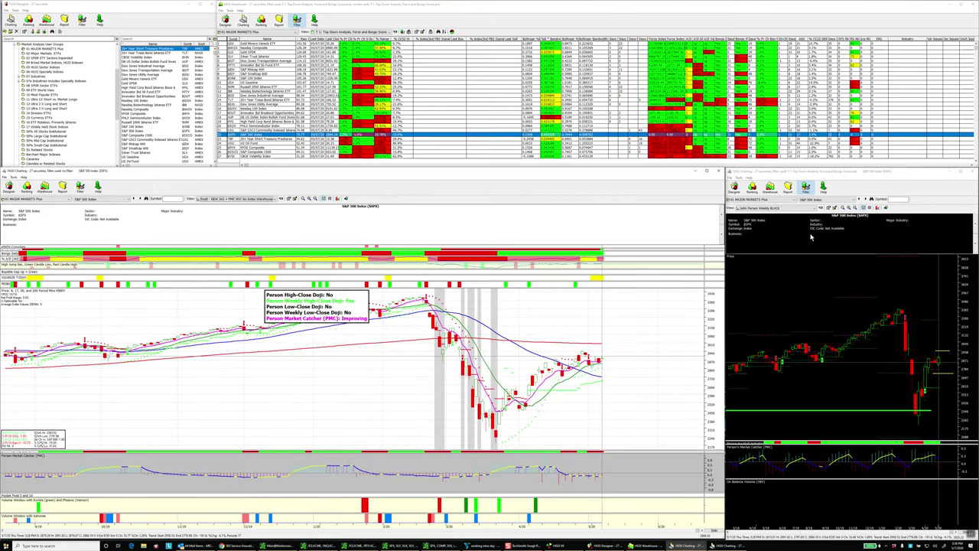
- Apply the weekly view with JAS and CHANDELIER from 02.16.2020 JAS Charts to the smaller S&P 500 chart
click(814, 208)
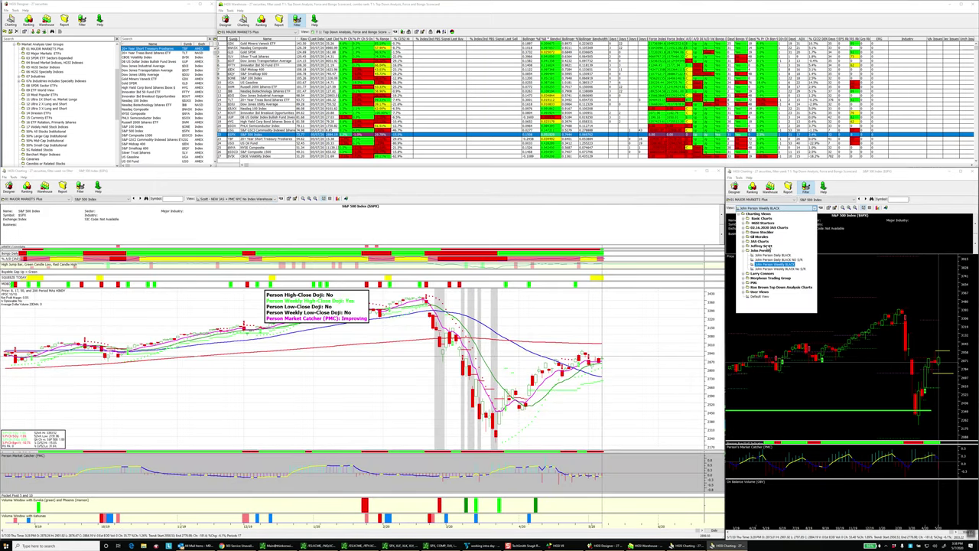
click(746, 232)
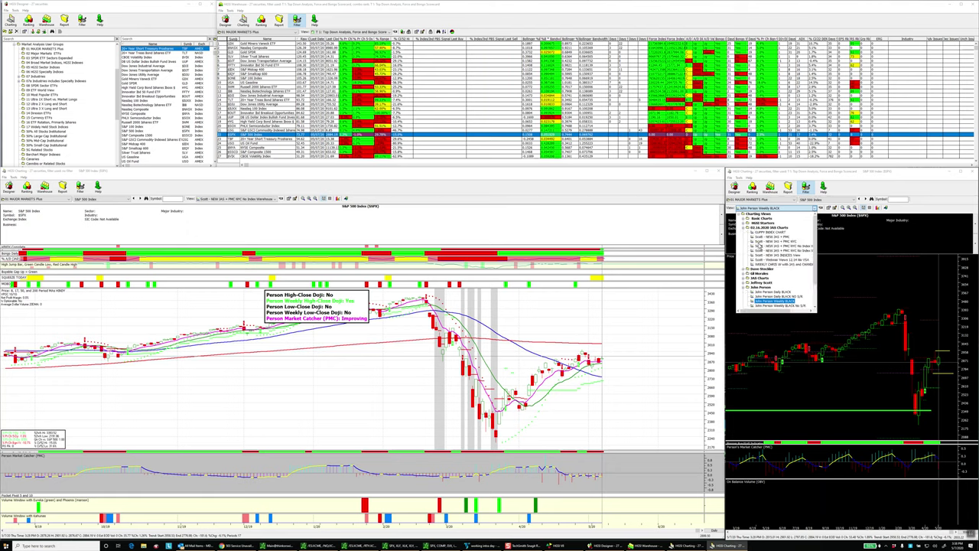
click(780, 266)
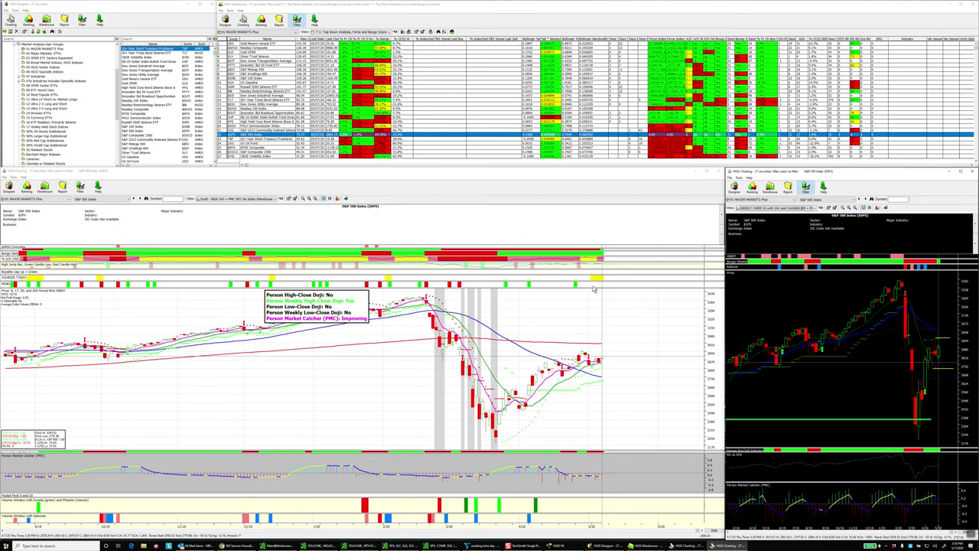
- Review the 02.16.2020 JAS Charts views for the larger S&P 500 chart and keep the No Index Warehouse view
click(260, 200)
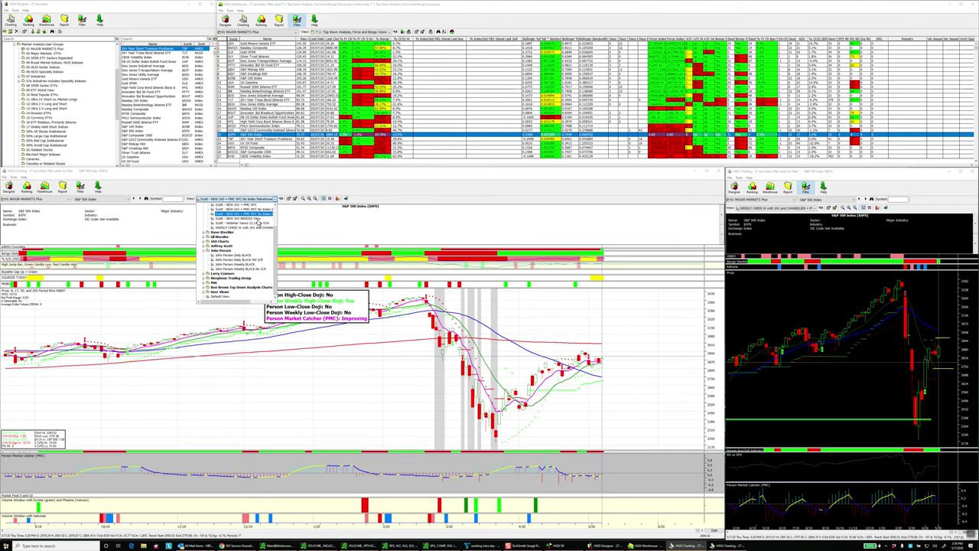
scroll(260, 206, up, 1)
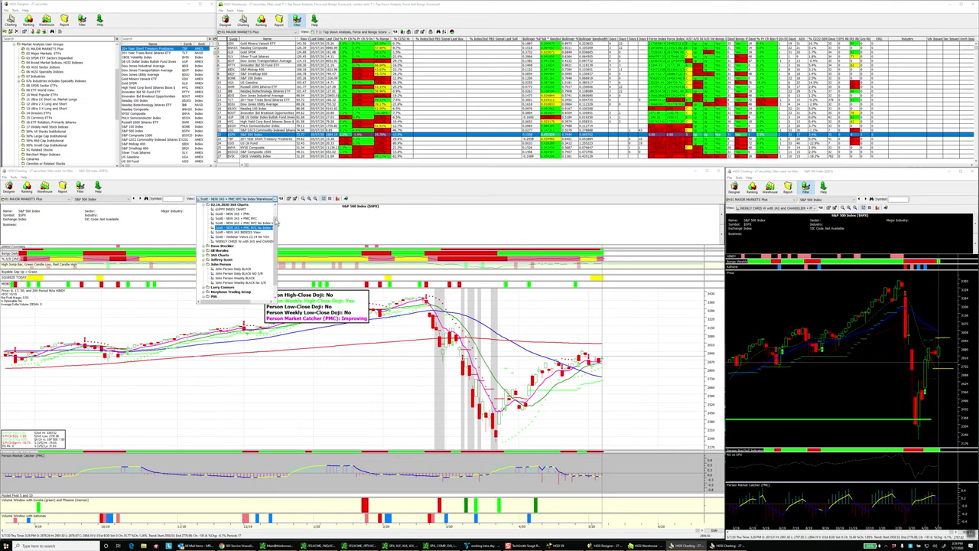
click(251, 228)
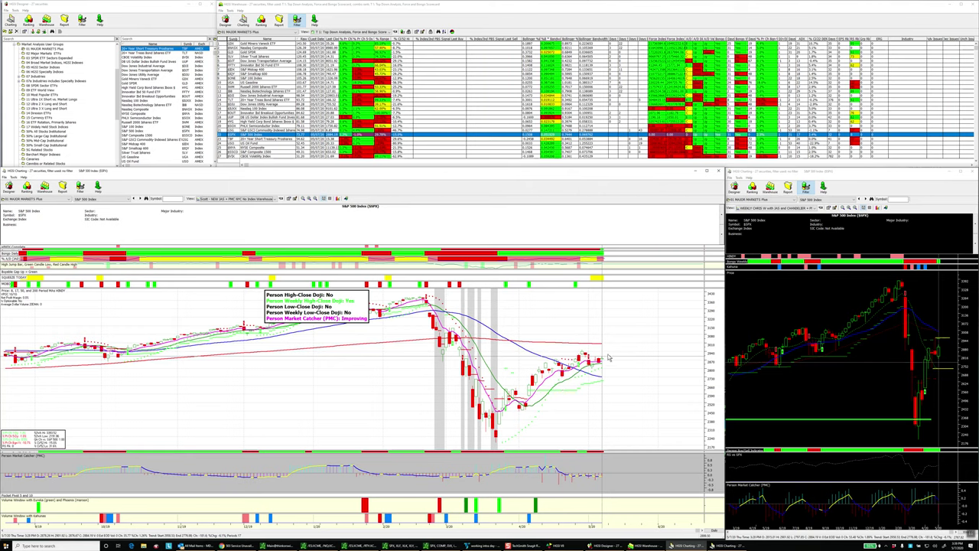
- Annotate the larger S&P 500 chart with green arrows at the red and blue moving averages and a black rectangle around the latest candles
click(345, 200)
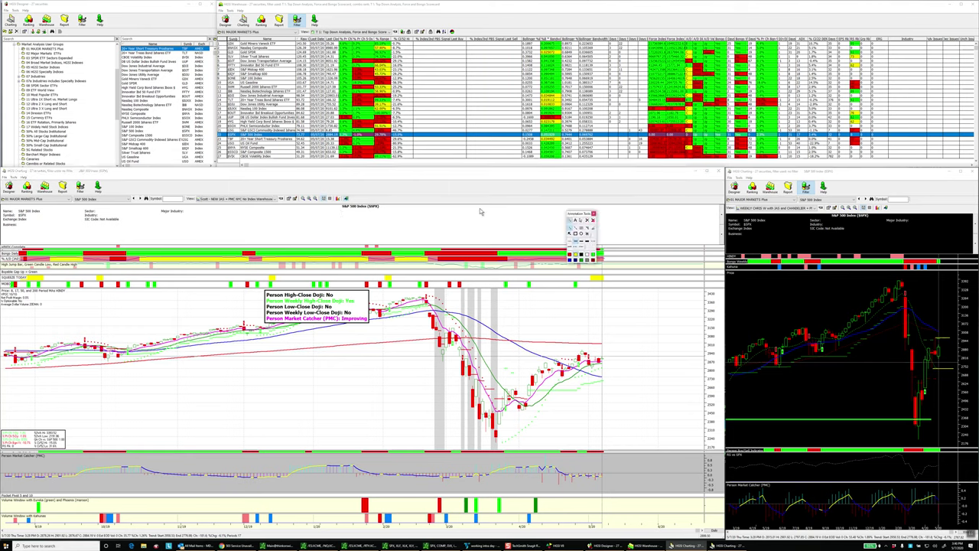
click(570, 234)
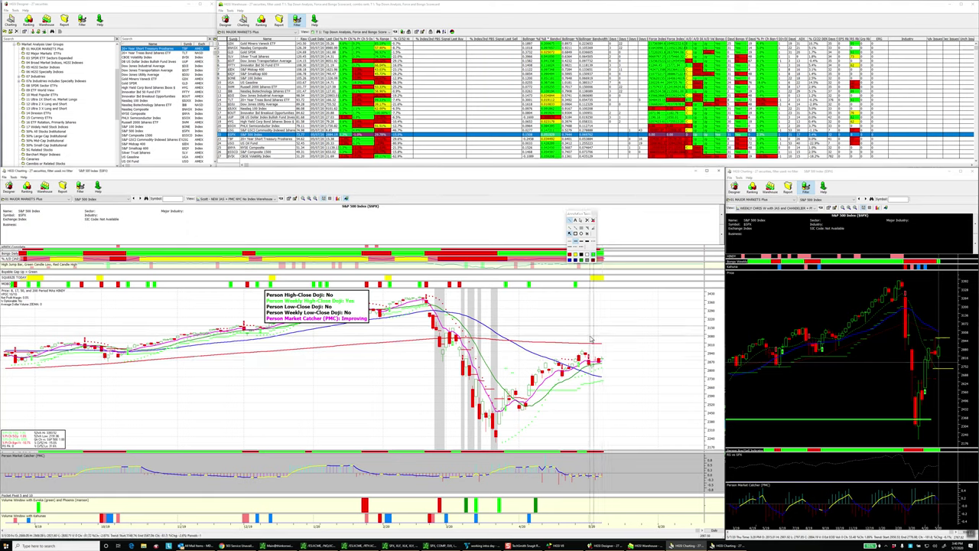
mouse_move(591, 339)
mouse_down()
mouse_move(601, 327)
mouse_move(617, 333)
mouse_up()
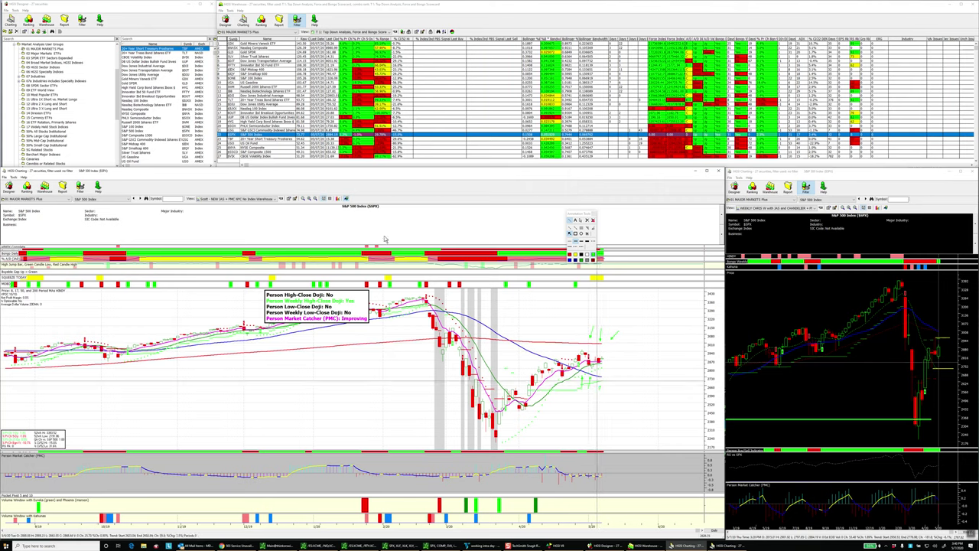
click(574, 234)
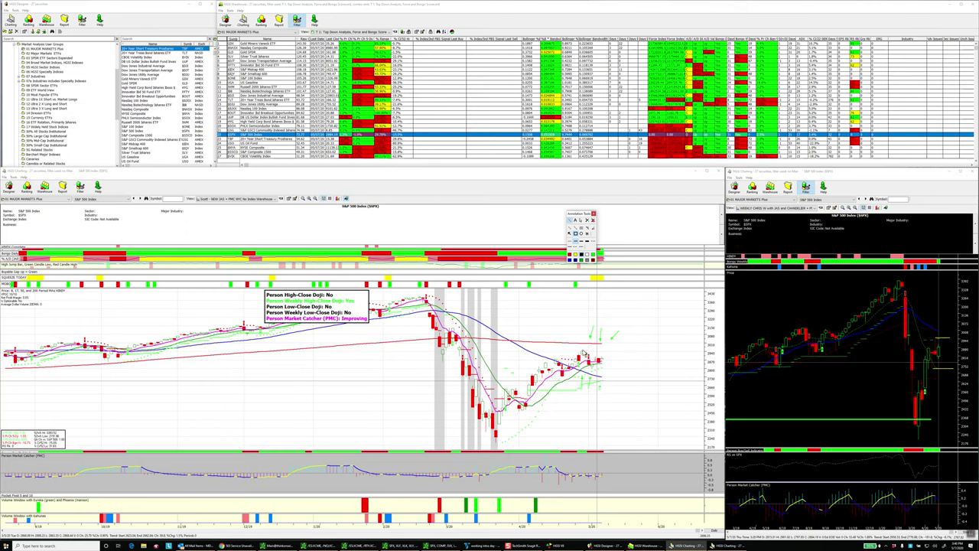
mouse_move(581, 352)
mouse_down()
mouse_move(601, 370)
mouse_move(634, 373)
mouse_up()
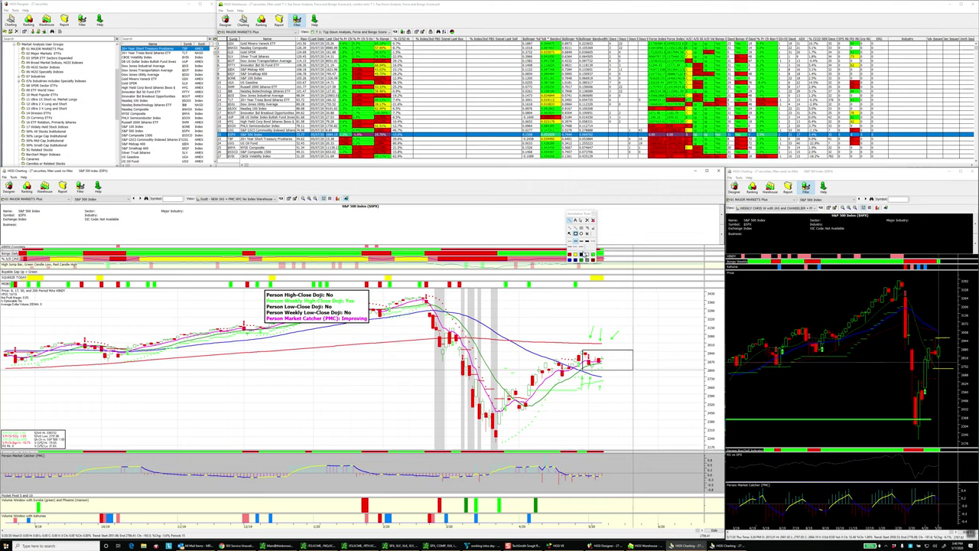
- Draw a yellow arrow overlaid with black rising from the latest candles, a black arrow falling from them, and zigzag arrows inside the rectangle
click(570, 234)
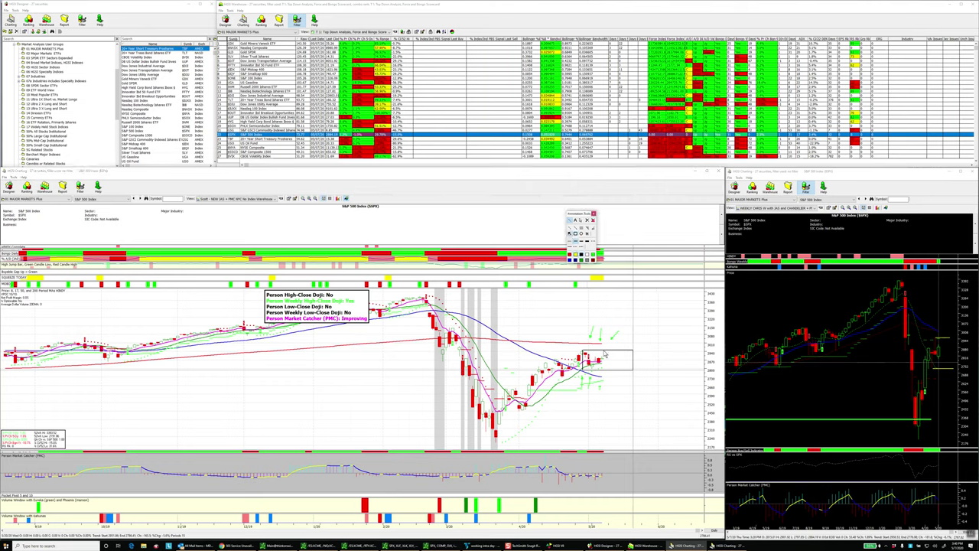
drag(604, 350, 642, 318)
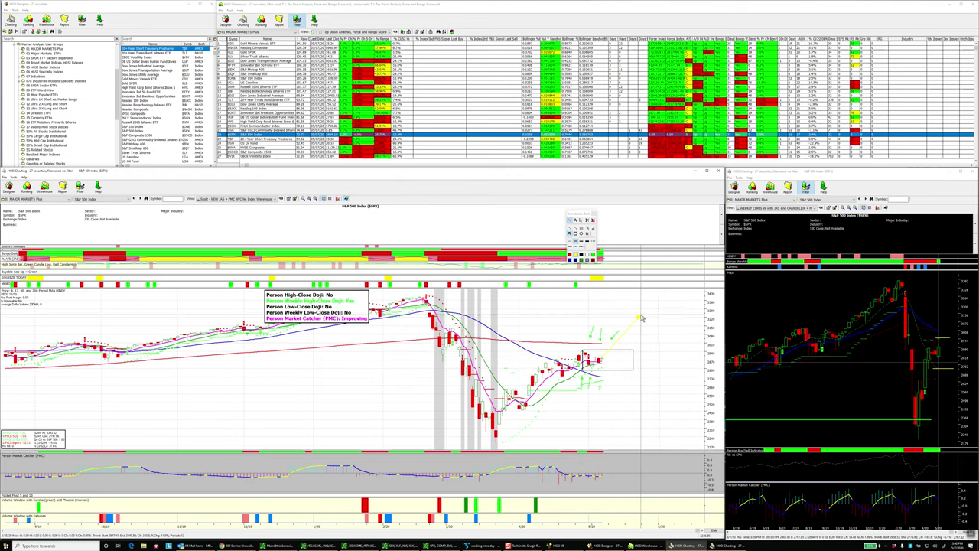
click(583, 258)
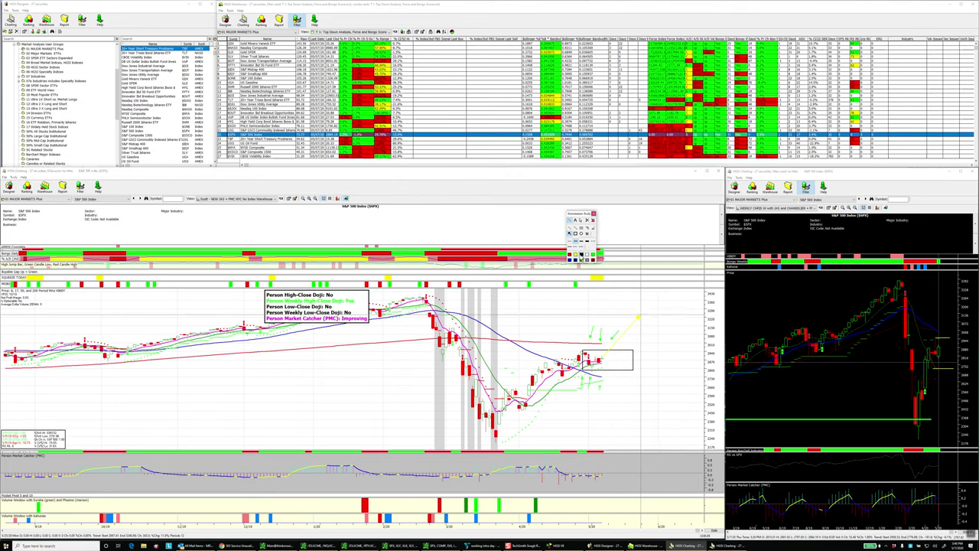
drag(602, 360, 637, 320)
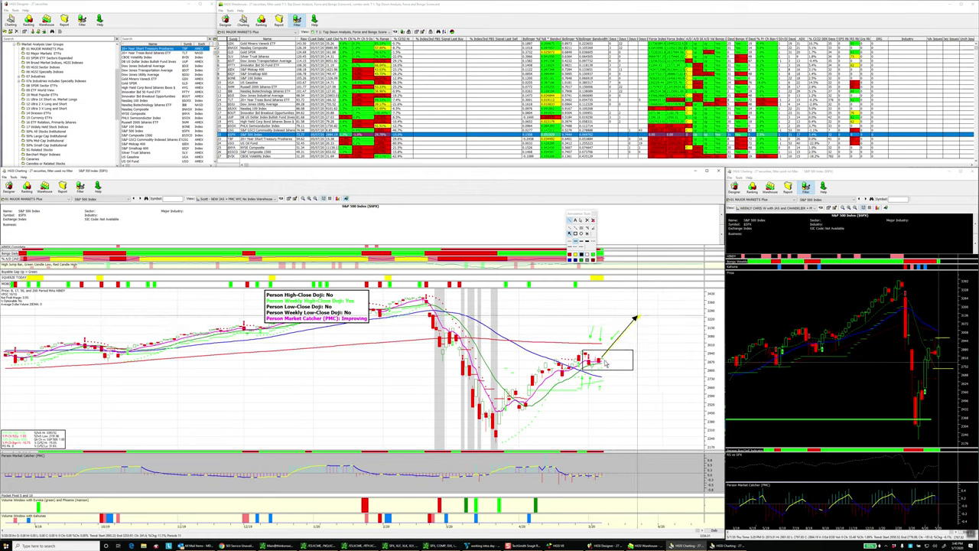
drag(603, 366, 641, 419)
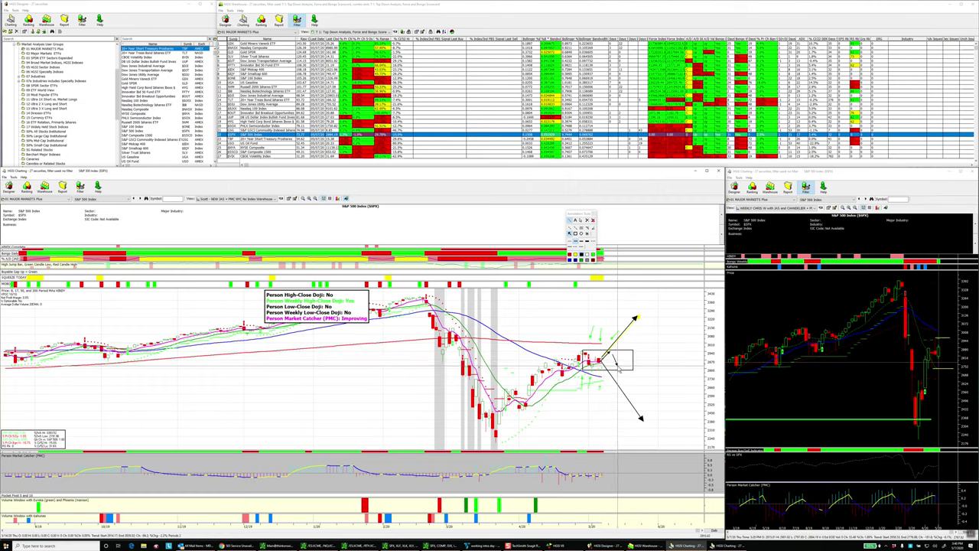
mouse_move(620, 368)
mouse_down()
mouse_move(626, 355)
mouse_move(632, 369)
mouse_up()
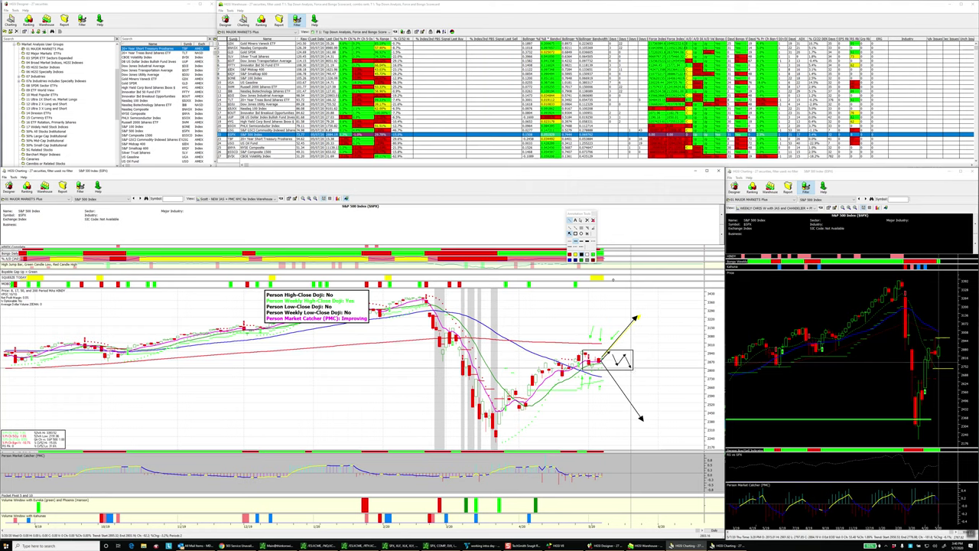
- Add dashed black arrows projecting further downward and upward price paths from the rectangle, and close the annotation tools
click(596, 244)
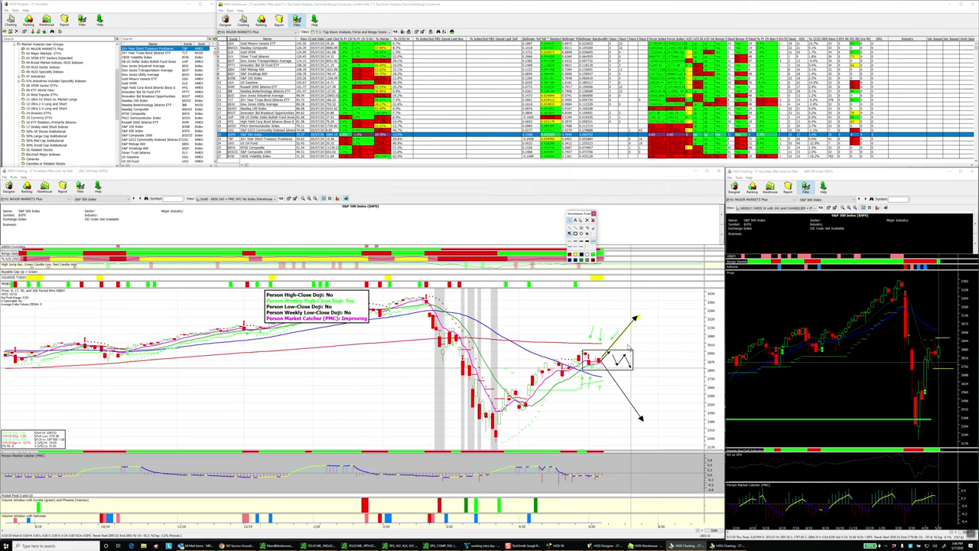
drag(635, 372, 657, 404)
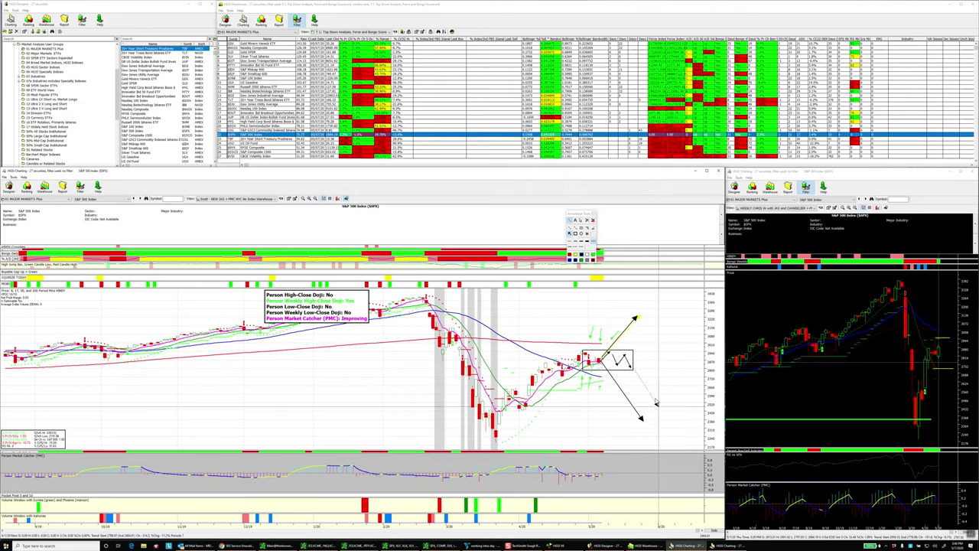
mouse_move(655, 322)
mouse_down()
mouse_move(607, 353)
mouse_move(652, 316)
mouse_up()
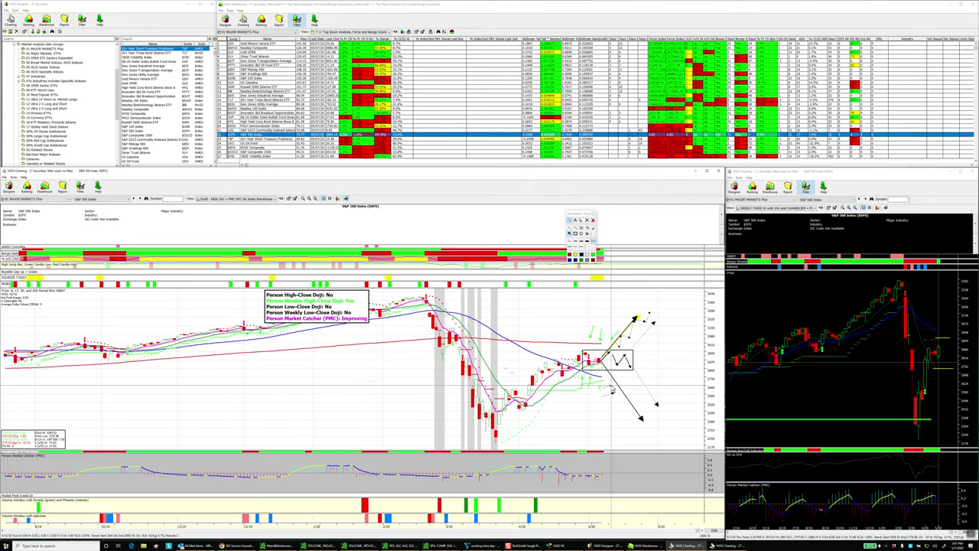
click(593, 220)
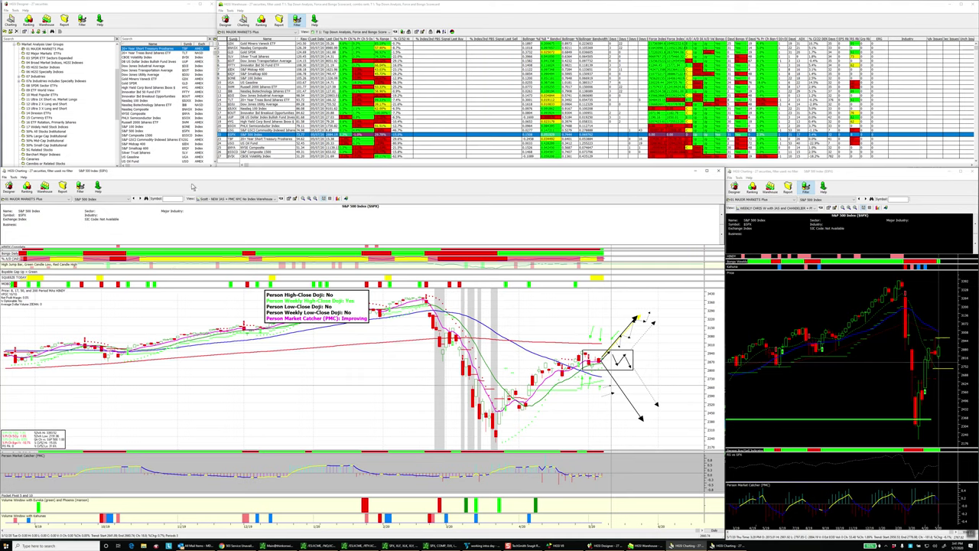
- Chart the Dow Jones Industrial Average, the Nasdaq Composite and the Russell 2000 iShares ETF in turn from 01 MAJOR MARKETS Plus
click(107, 199)
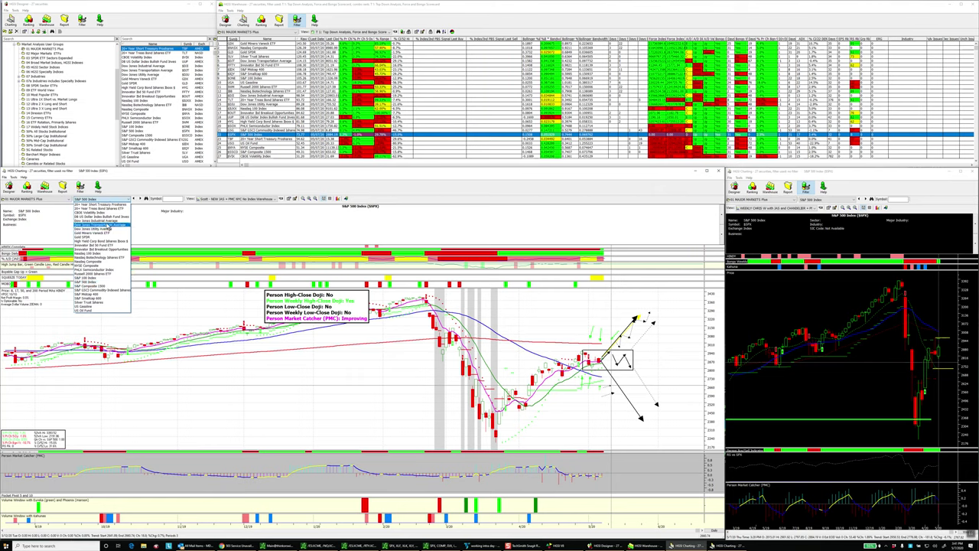
click(108, 225)
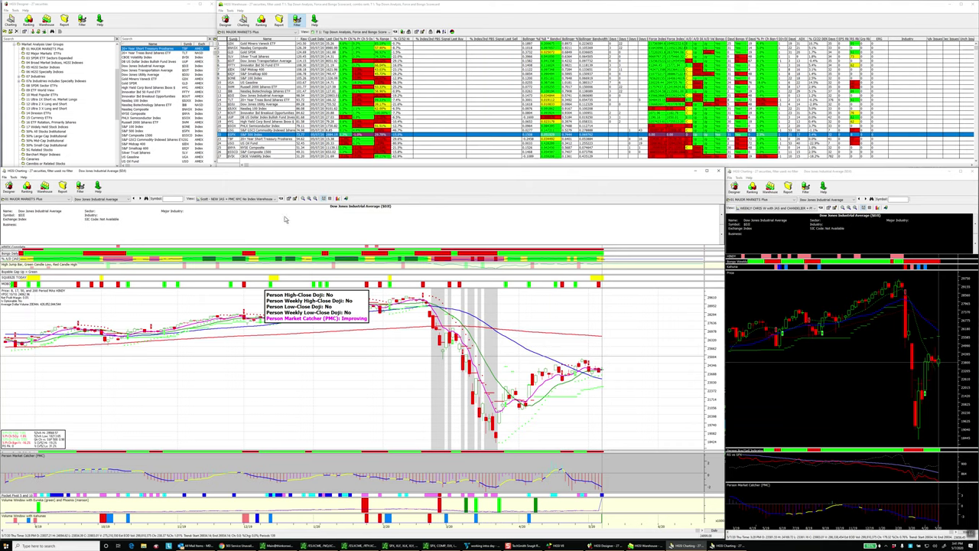
click(109, 199)
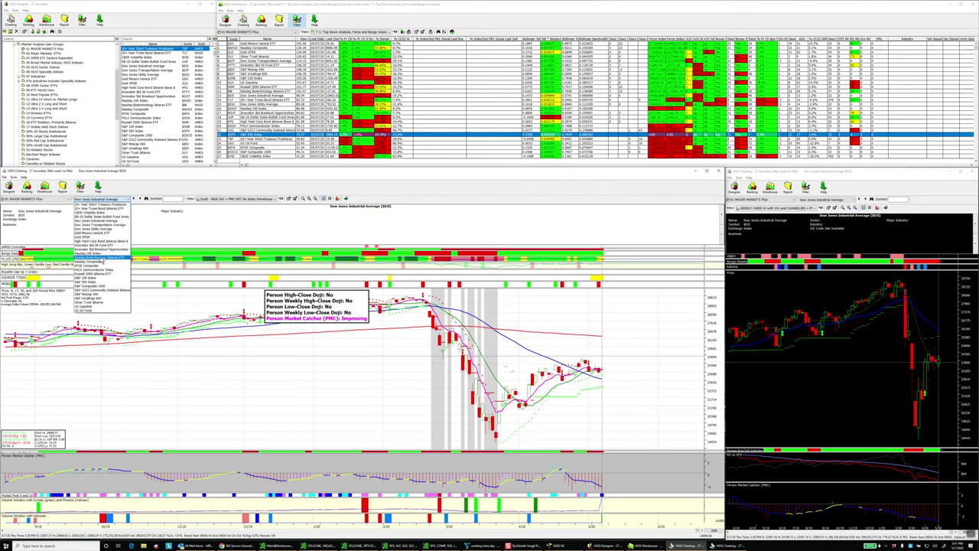
click(95, 261)
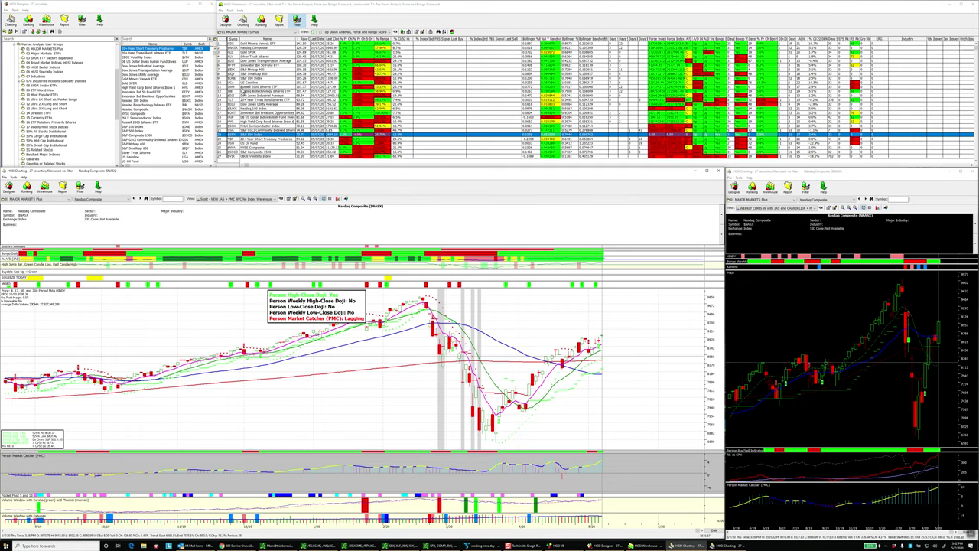
click(242, 88)
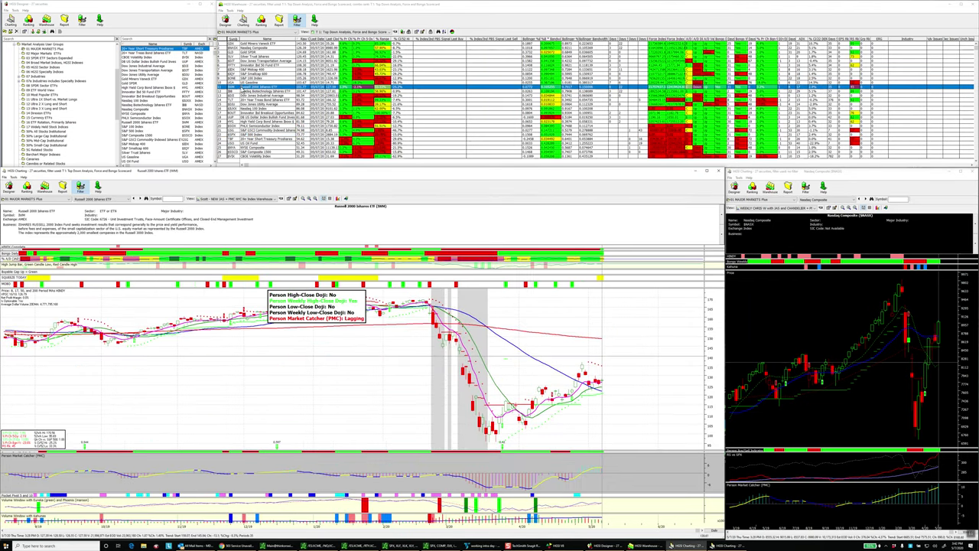